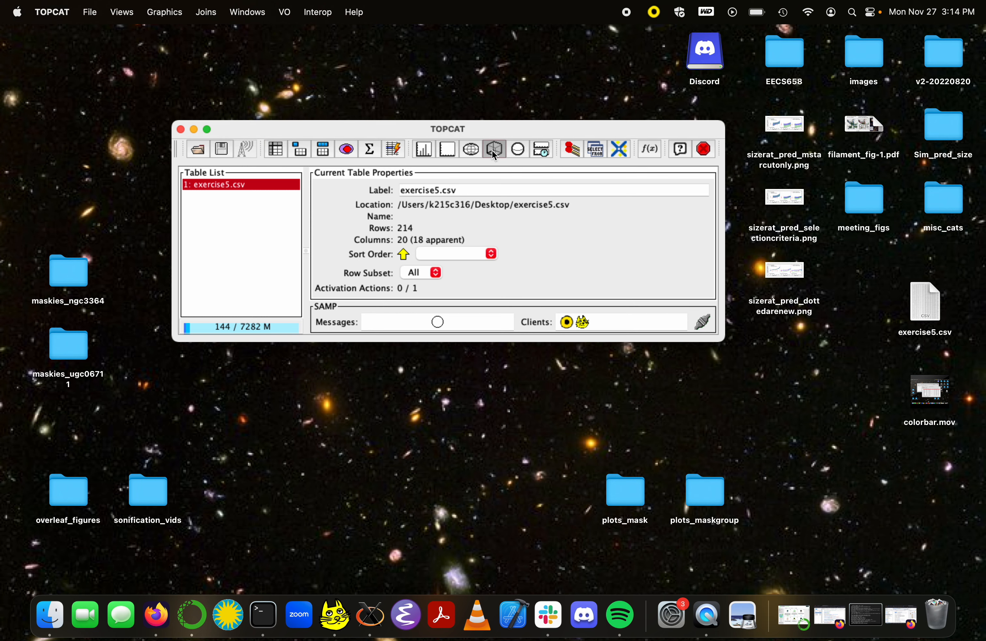
Step: Open a cube plot of exercise5.csv and set its Z coordinate to the V_avg column
{"action": "left_click_drag", "start_coordinate": [90, 36], "coordinate": [311, 37]}
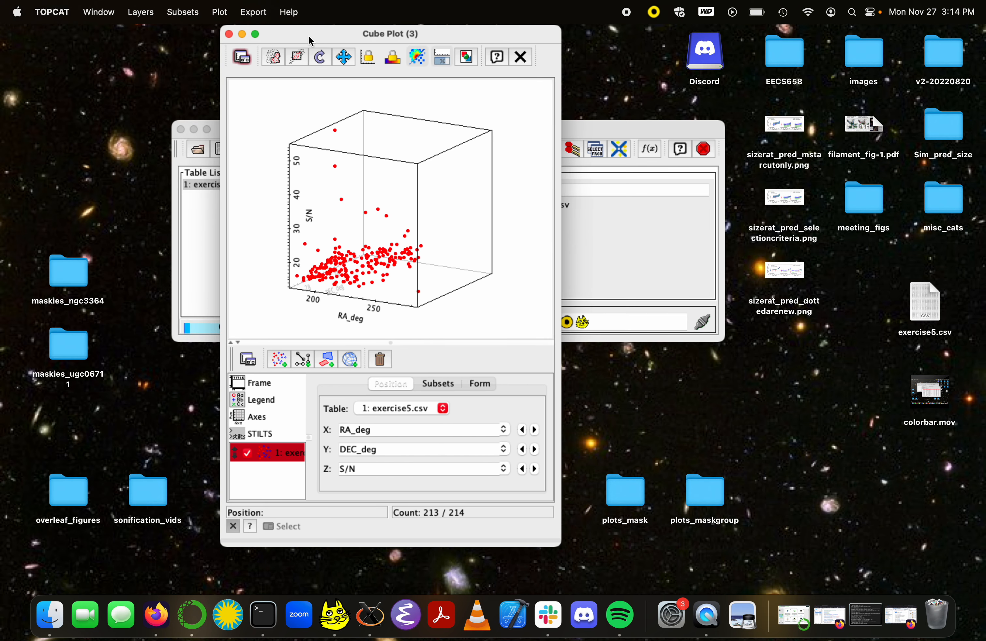
{"action": "left_click_drag", "start_coordinate": [415, 159], "coordinate": [375, 188]}
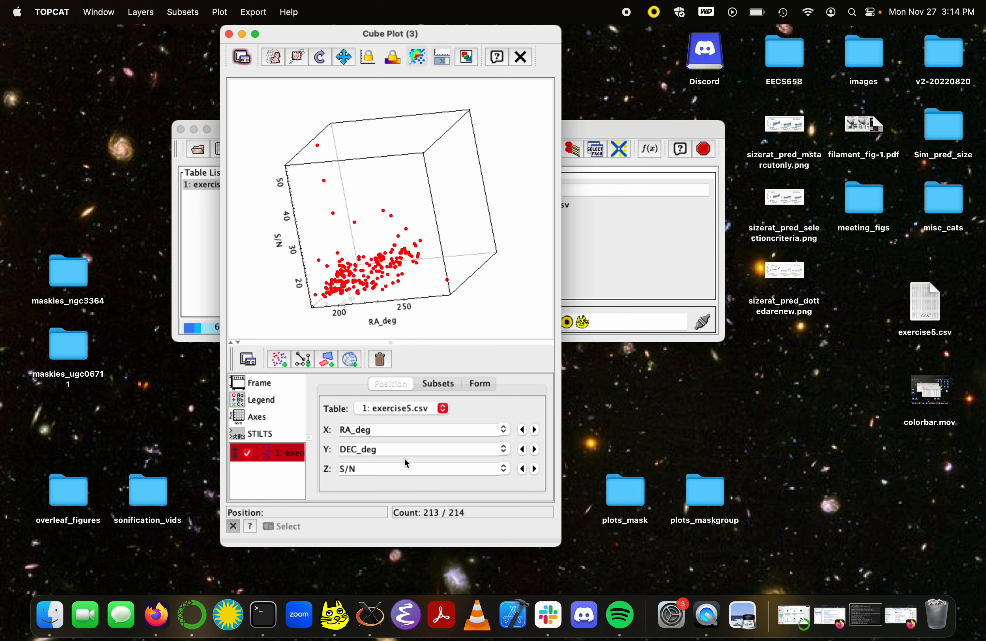
{"action": "left_click", "coordinate": [504, 470]}
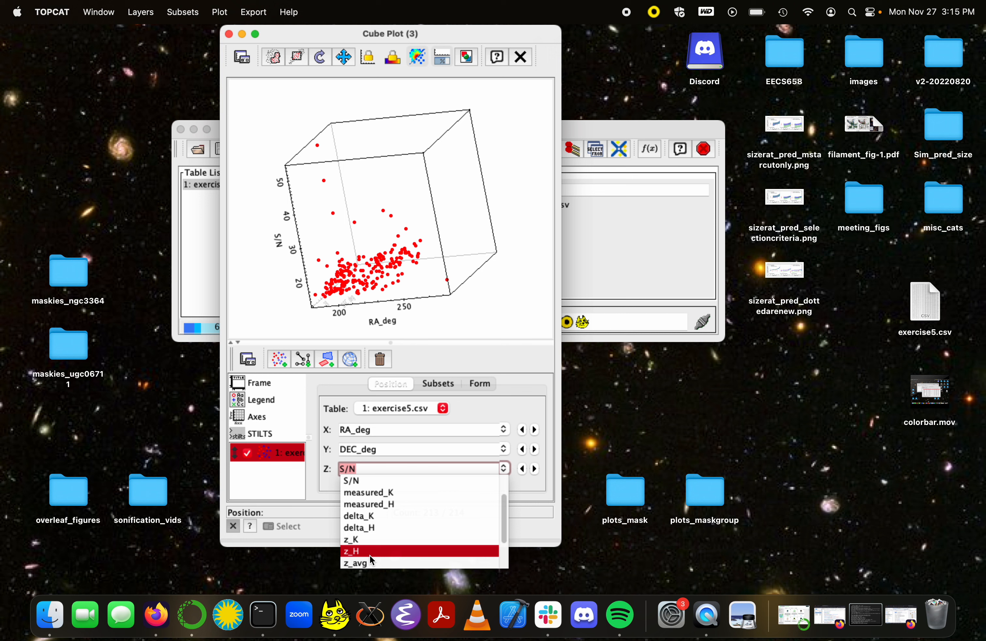
{"action": "scroll", "coordinate": [371, 555], "scroll_direction": "down", "scroll_amount": 2}
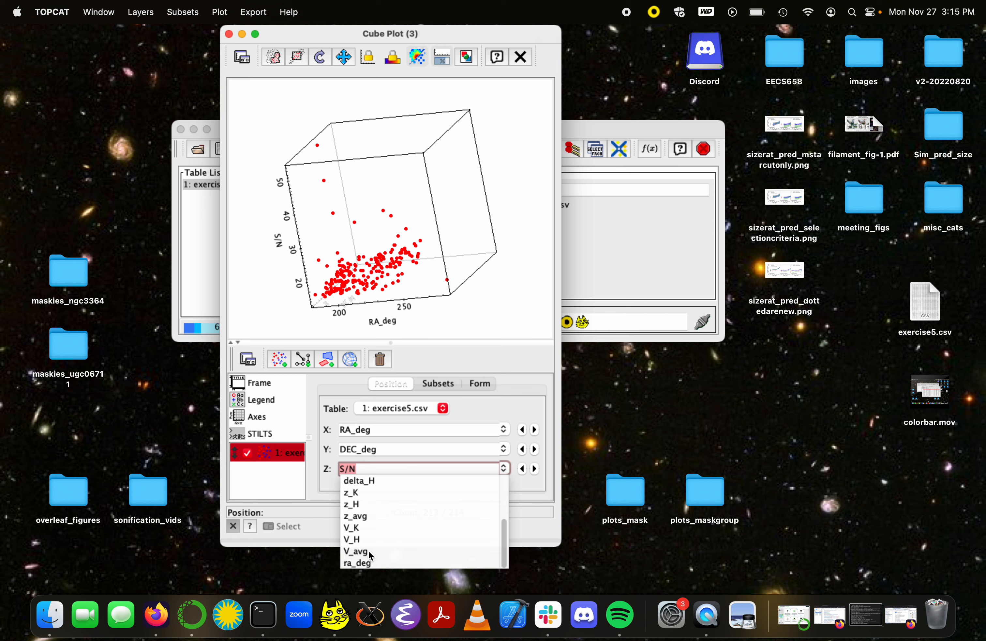
{"action": "left_click", "coordinate": [368, 550]}
Step: Flip the X axis of the cube plot and switch the Z axis to a logarithmic scale
{"action": "left_click_drag", "start_coordinate": [459, 300], "coordinate": [467, 278]}
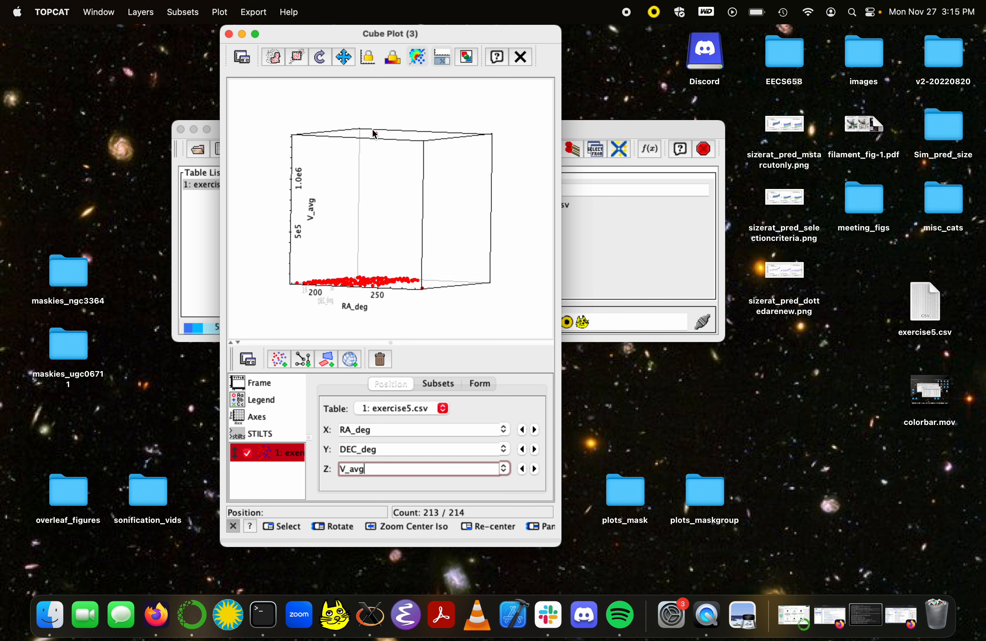
{"action": "left_click_drag", "start_coordinate": [383, 280], "coordinate": [354, 301]}
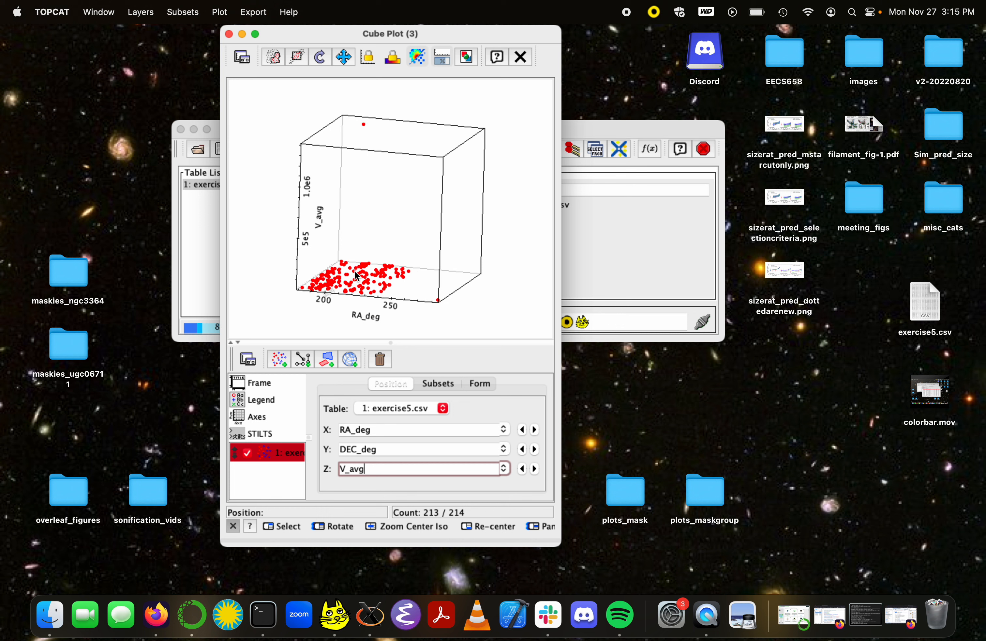
{"action": "left_click_drag", "start_coordinate": [359, 292], "coordinate": [338, 290]}
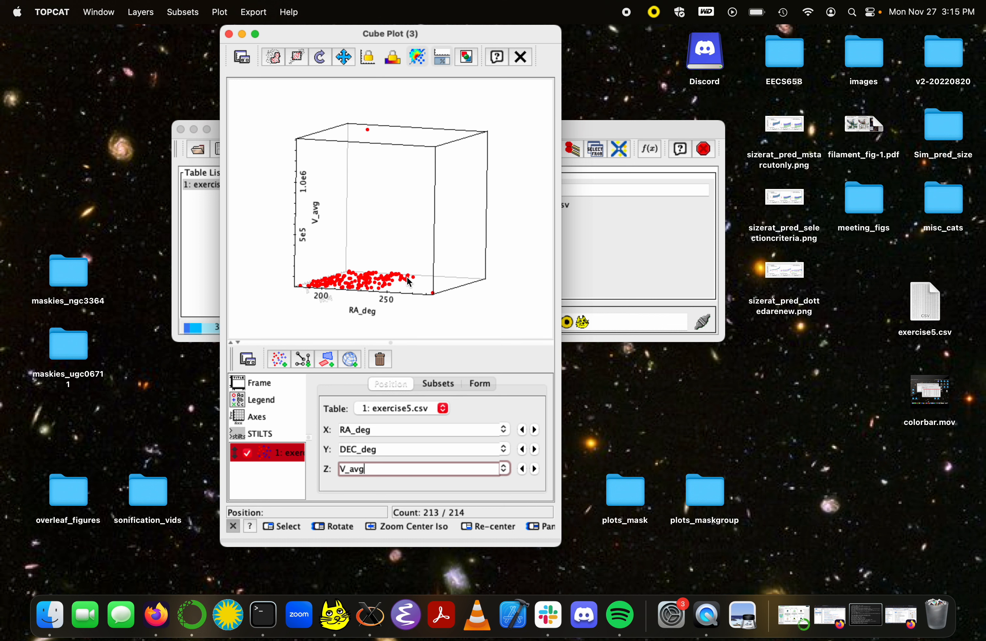
{"action": "left_click", "coordinate": [472, 385]}
{"action": "left_click", "coordinate": [284, 415]}
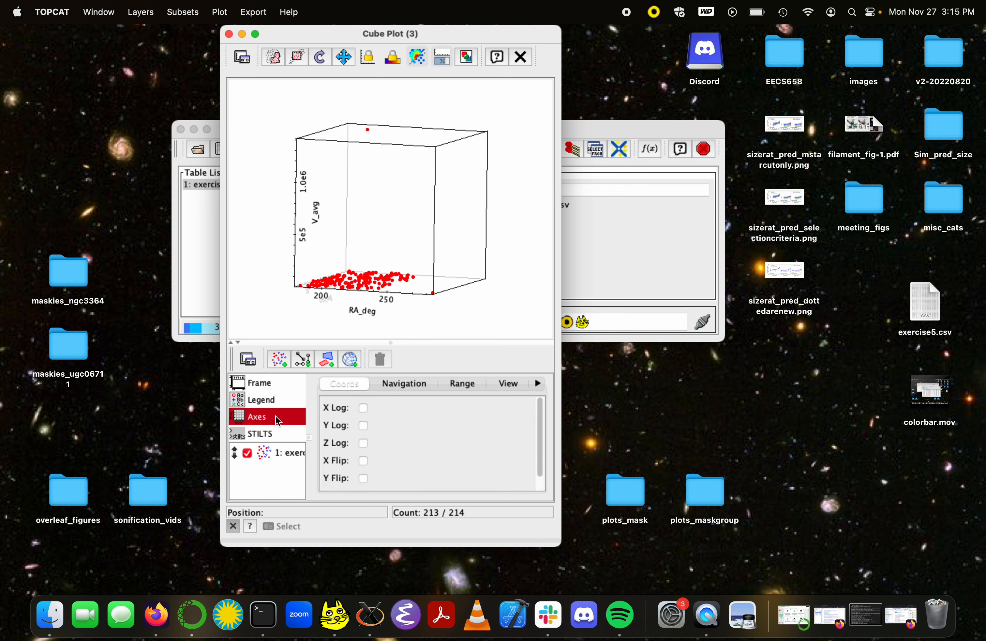
{"action": "left_click", "coordinate": [364, 460]}
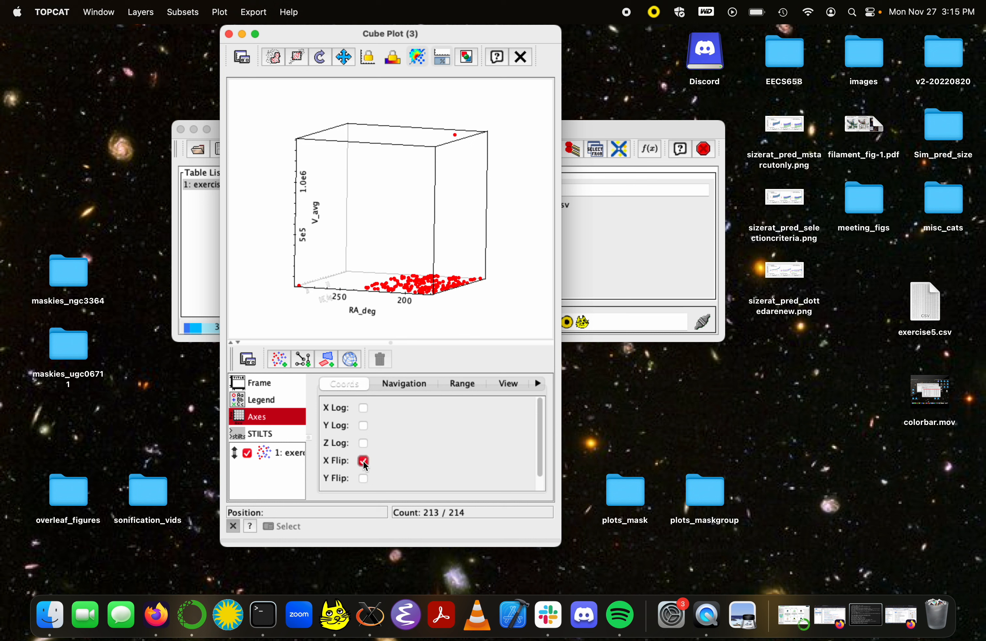
{"action": "left_click_drag", "start_coordinate": [368, 295], "coordinate": [398, 294]}
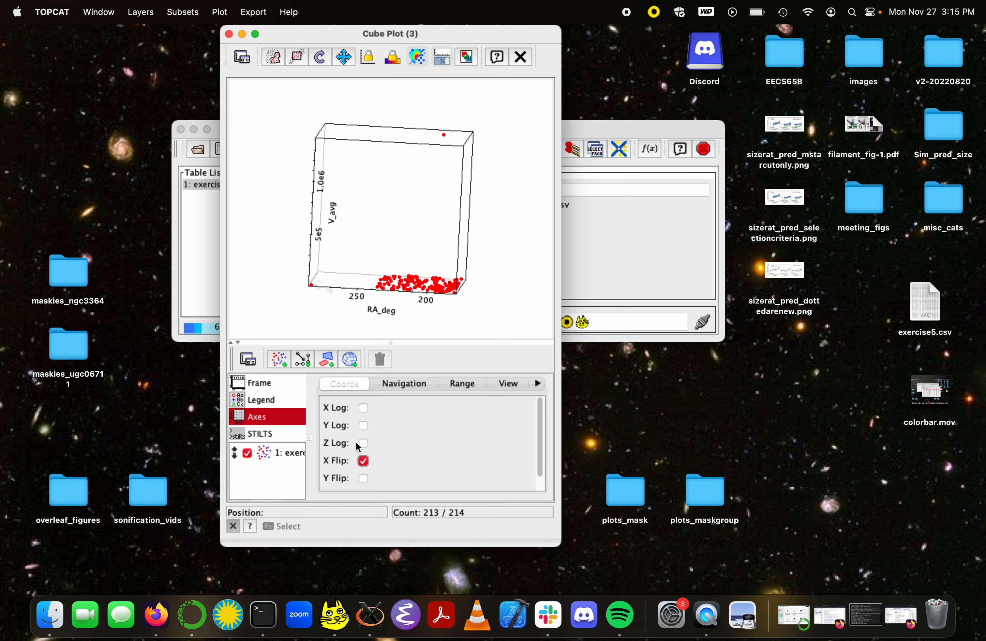
{"action": "left_click", "coordinate": [364, 444]}
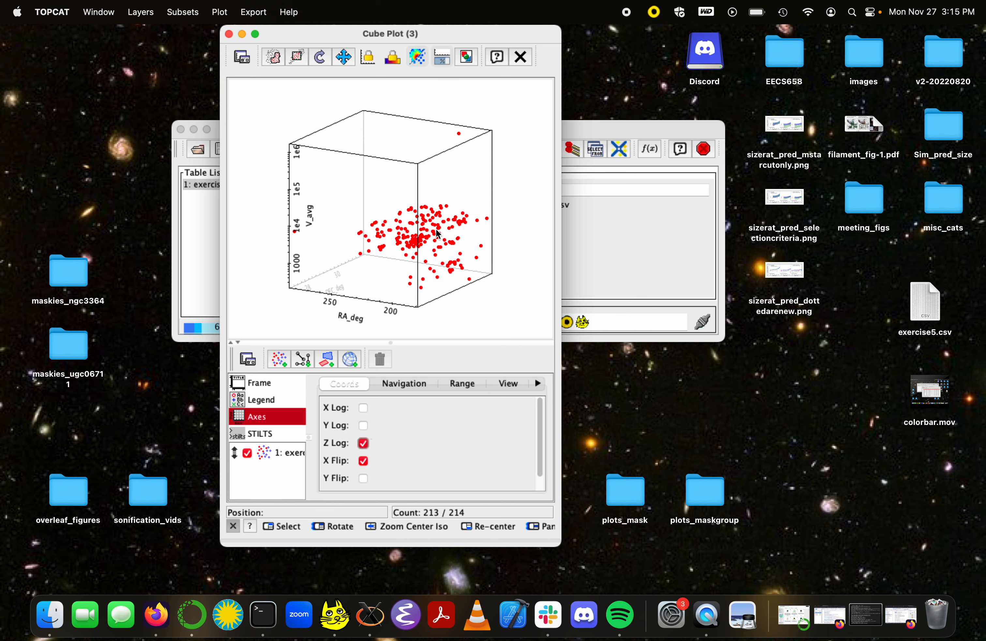
Step: Turn off automatic labelling for the X, Y and Z axes
{"action": "mouse_move", "coordinate": [438, 234]}
{"action": "left_mouse_down"}
{"action": "mouse_move", "coordinate": [438, 201]}
{"action": "mouse_move", "coordinate": [455, 262]}
{"action": "mouse_move", "coordinate": [453, 228]}
{"action": "left_mouse_up"}
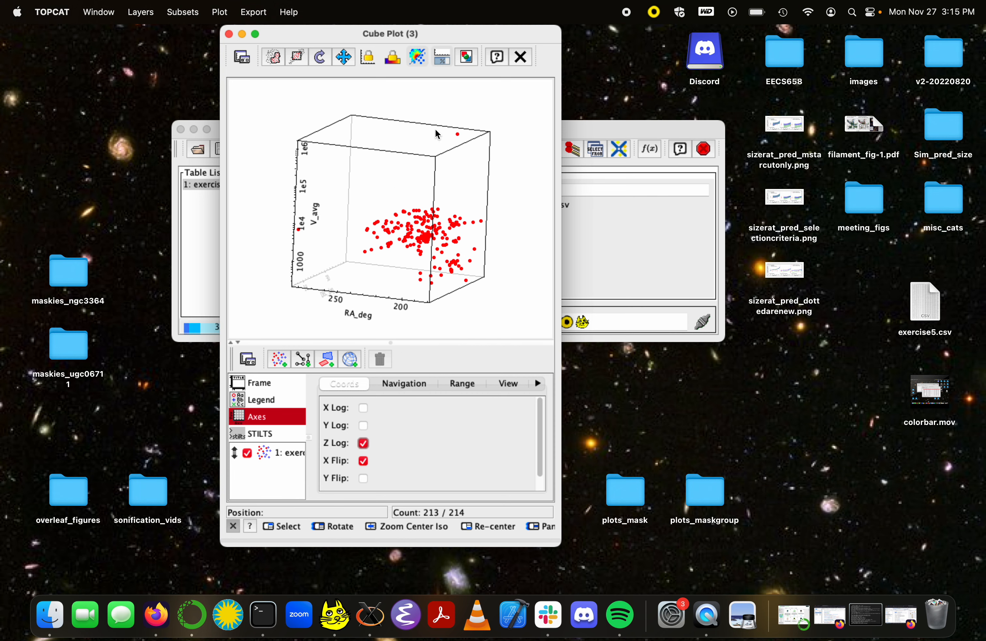
{"action": "left_click_drag", "start_coordinate": [454, 258], "coordinate": [491, 260]}
{"action": "left_click_drag", "start_coordinate": [433, 238], "coordinate": [365, 317]}
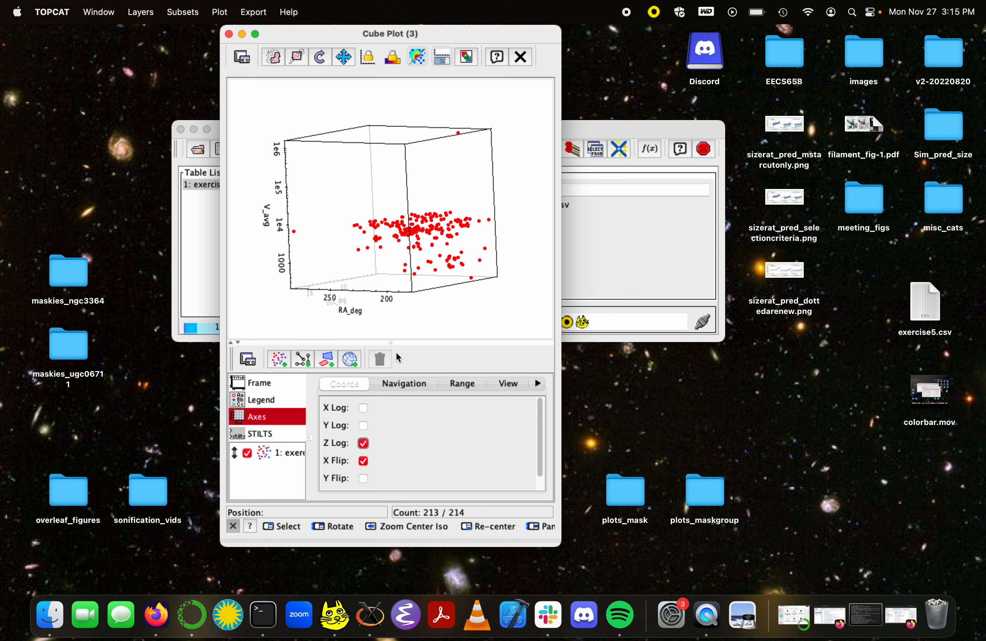
{"action": "left_click", "coordinate": [538, 383]}
{"action": "left_click", "coordinate": [539, 384]}
{"action": "left_click", "coordinate": [538, 384]}
{"action": "left_click", "coordinate": [538, 383]}
{"action": "left_click", "coordinate": [539, 387]}
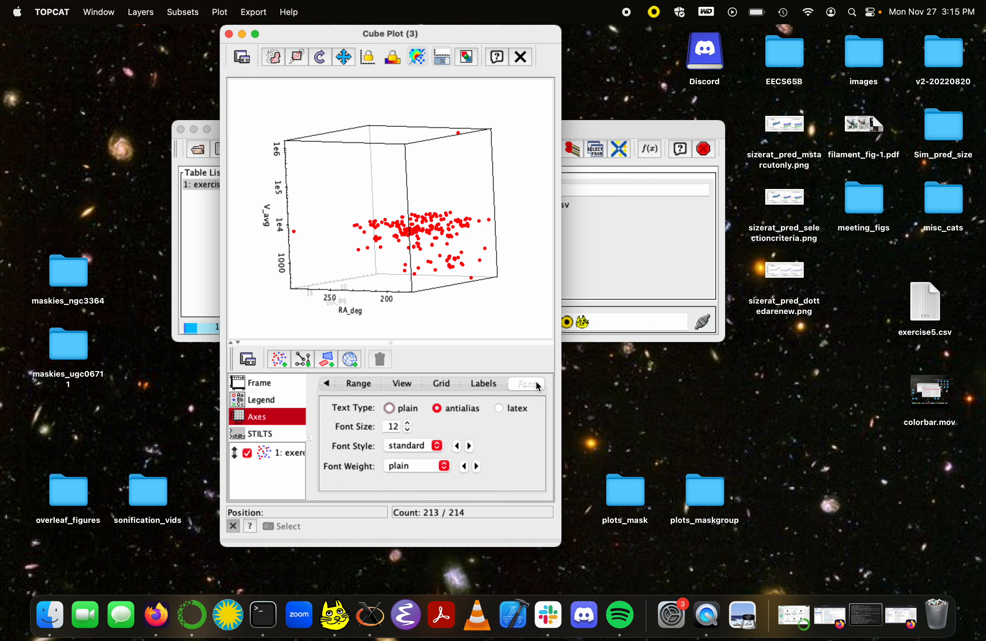
{"action": "left_click", "coordinate": [482, 384]}
{"action": "left_click", "coordinate": [509, 410]}
{"action": "left_click", "coordinate": [509, 429]}
{"action": "left_click", "coordinate": [509, 448]}
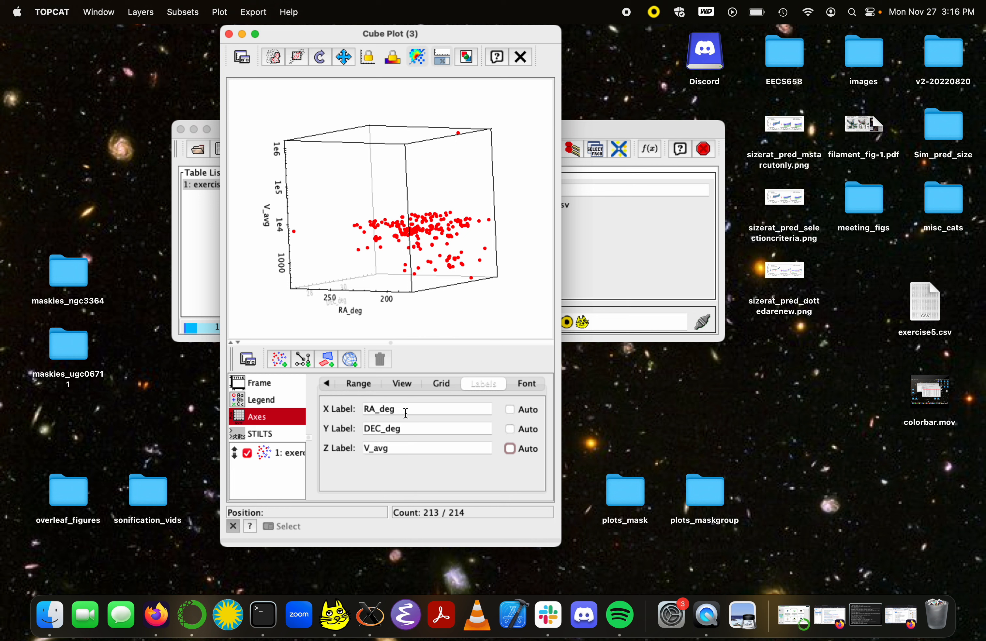
Step: Set the X axis label to "RA (degree)" and the Y axis label to "DEC (degree)"
{"action": "double_click", "coordinate": [406, 413]}
{"action": "type", "text": "RA "}
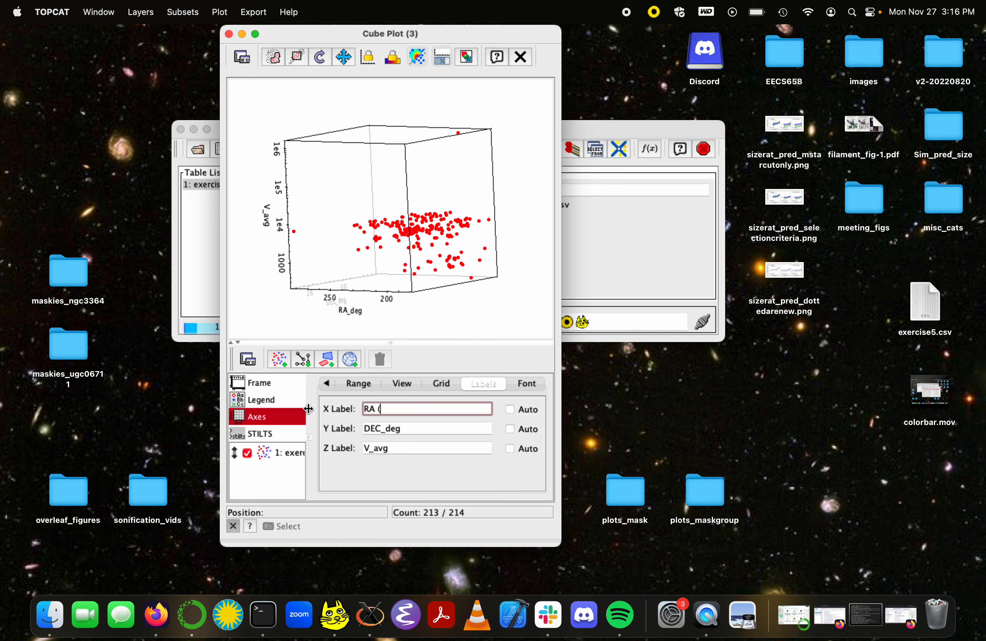
{"action": "type", "text": "(degrees)"}
{"action": "left_click_drag", "start_coordinate": [413, 429], "coordinate": [377, 429]}
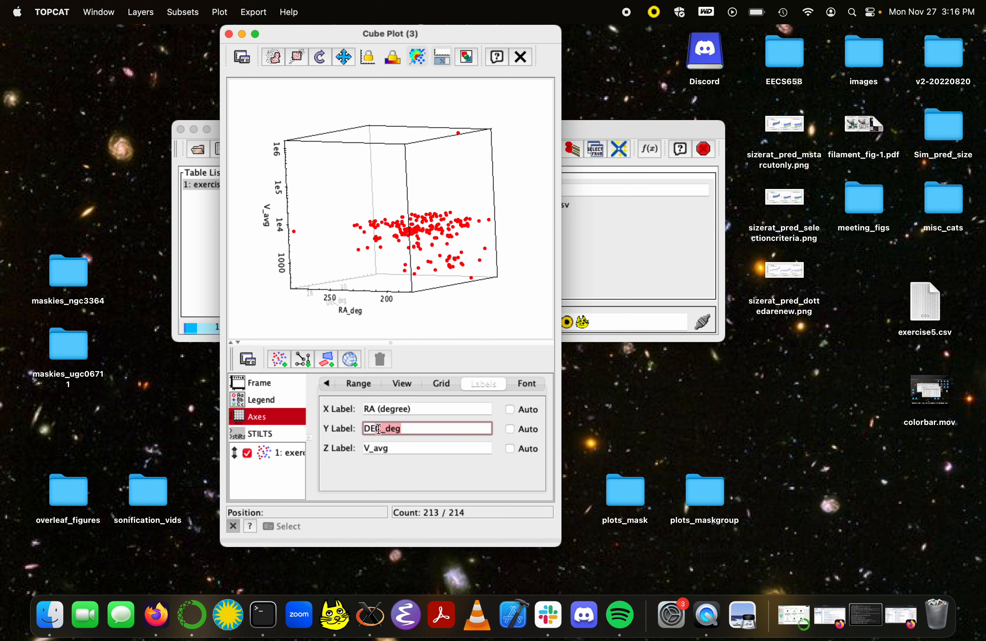
{"action": "type", "text": "("}
Step: Set the Z axis label to "Average Velocity (km/s)"
{"action": "left_click", "coordinate": [406, 452]}
{"action": "key", "text": "BackSpace"}
{"action": "key", "text": "BackSpace"}
{"action": "key", "text": "BackSpace"}
{"action": "key", "text": "BackSpace"}
{"action": "key", "text": "BackSpace"}
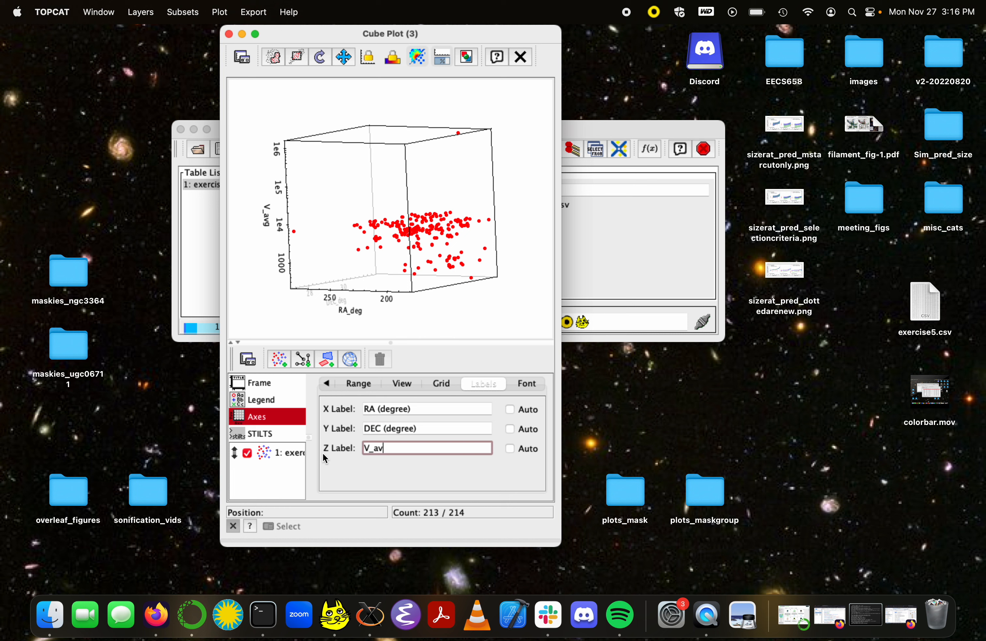
{"action": "type", "text": "Average Velocity (km/s)"}
Step: Set the font size of the axis text to 14
{"action": "left_click", "coordinate": [534, 383]}
{"action": "left_click", "coordinate": [408, 423]}
{"action": "left_click", "coordinate": [408, 423]}
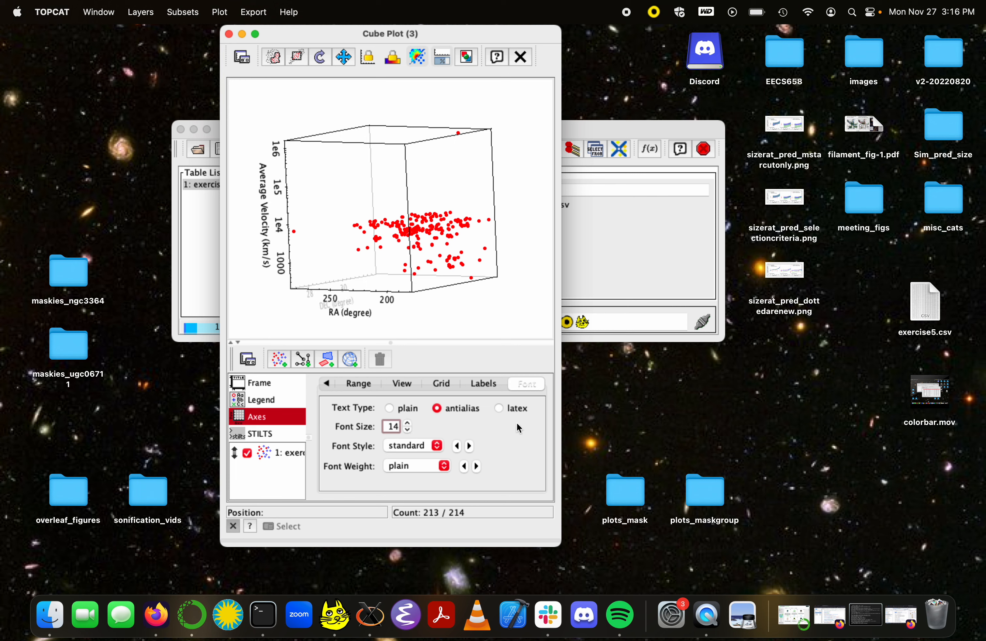
{"action": "left_click", "coordinate": [485, 383]}
{"action": "left_click_drag", "start_coordinate": [331, 287], "coordinate": [280, 288]}
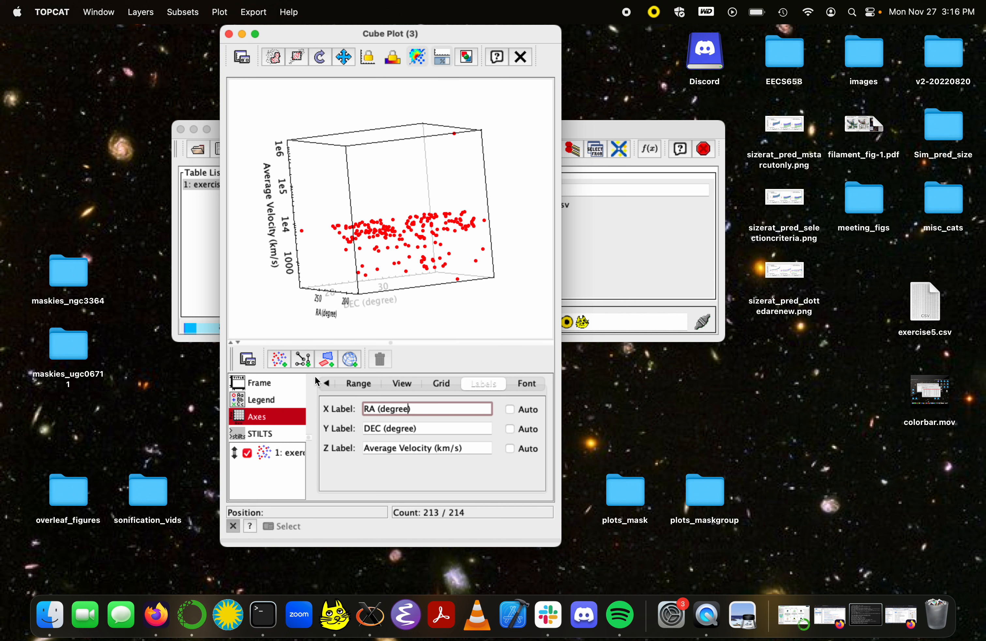
Step: Change the marker shape of the exercise5.csv layer to open squares and the marker size to 3
{"action": "left_click", "coordinate": [291, 452]}
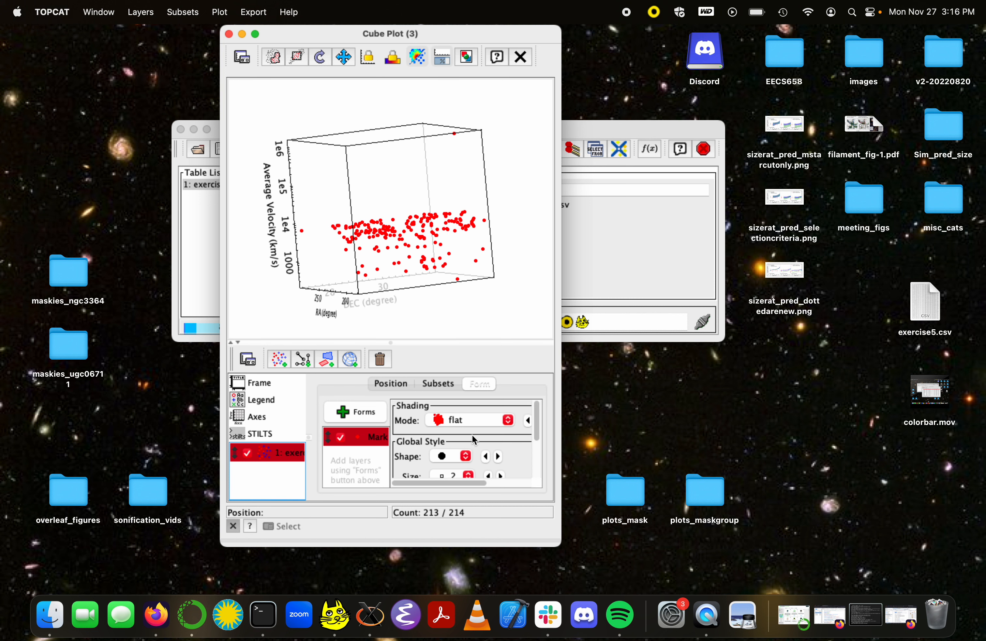
{"action": "scroll", "coordinate": [474, 437], "scroll_direction": "down", "scroll_amount": 3}
{"action": "scroll", "coordinate": [474, 437], "scroll_direction": "up", "scroll_amount": 2}
{"action": "scroll", "coordinate": [474, 437], "scroll_direction": "down", "scroll_amount": 2}
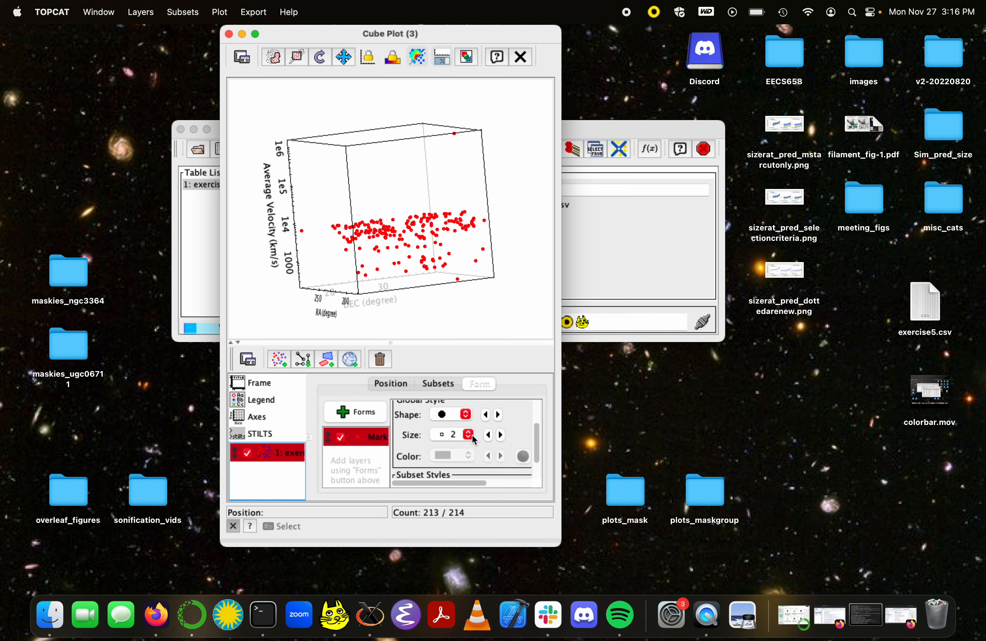
{"action": "left_click", "coordinate": [499, 414]}
{"action": "left_click", "coordinate": [499, 415]}
{"action": "left_click", "coordinate": [499, 414]}
{"action": "left_click", "coordinate": [499, 415]}
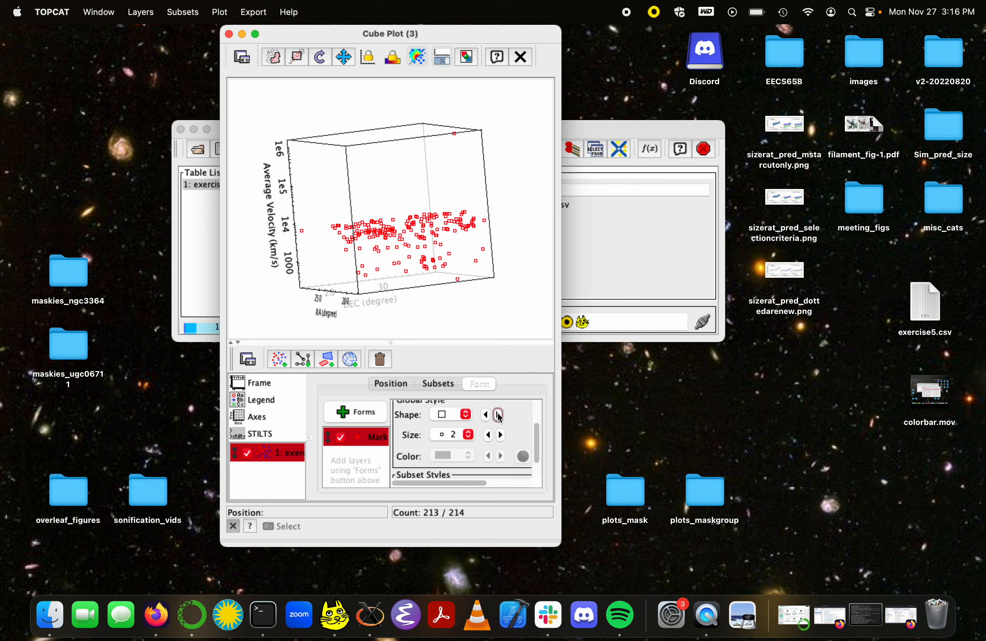
{"action": "mouse_move", "coordinate": [428, 263]}
{"action": "left_mouse_down"}
{"action": "mouse_move", "coordinate": [416, 288]}
{"action": "mouse_move", "coordinate": [343, 300]}
{"action": "mouse_move", "coordinate": [320, 252]}
{"action": "mouse_move", "coordinate": [427, 261]}
{"action": "left_mouse_up"}
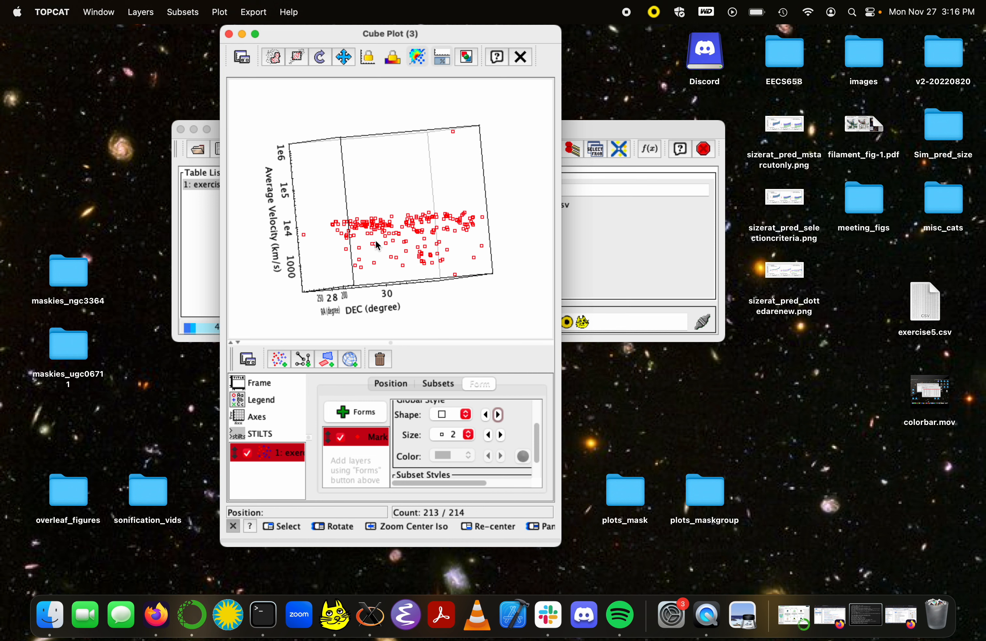
{"action": "left_click_drag", "start_coordinate": [422, 259], "coordinate": [405, 287]}
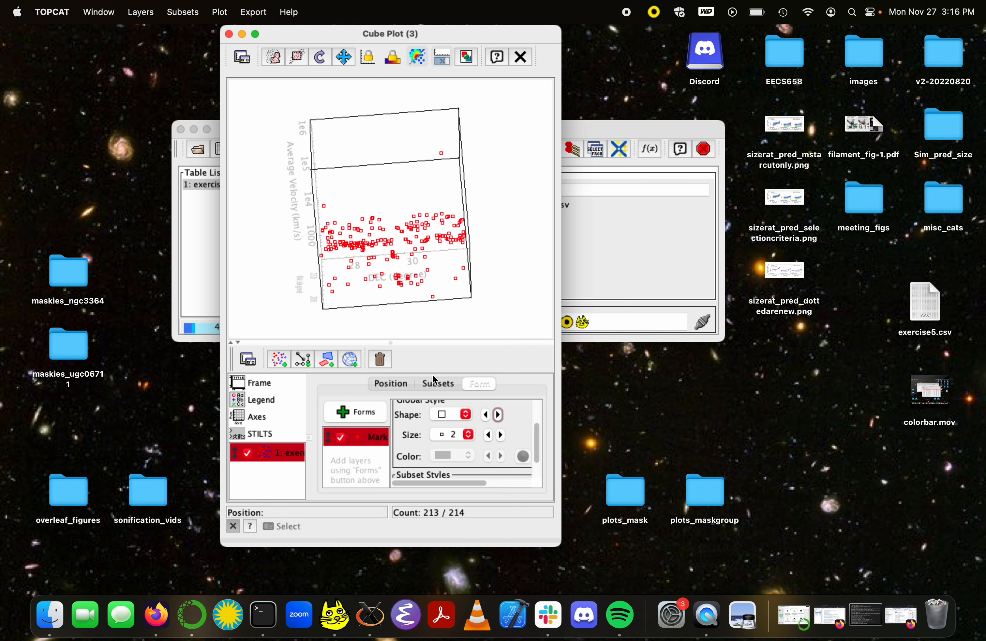
{"action": "left_click", "coordinate": [502, 435]}
Step: Export the cube plot in png format to the Desktop as myplot.png
{"action": "mouse_move", "coordinate": [363, 256]}
{"action": "left_mouse_down"}
{"action": "mouse_move", "coordinate": [383, 300]}
{"action": "mouse_move", "coordinate": [370, 252]}
{"action": "mouse_move", "coordinate": [362, 255]}
{"action": "left_mouse_up"}
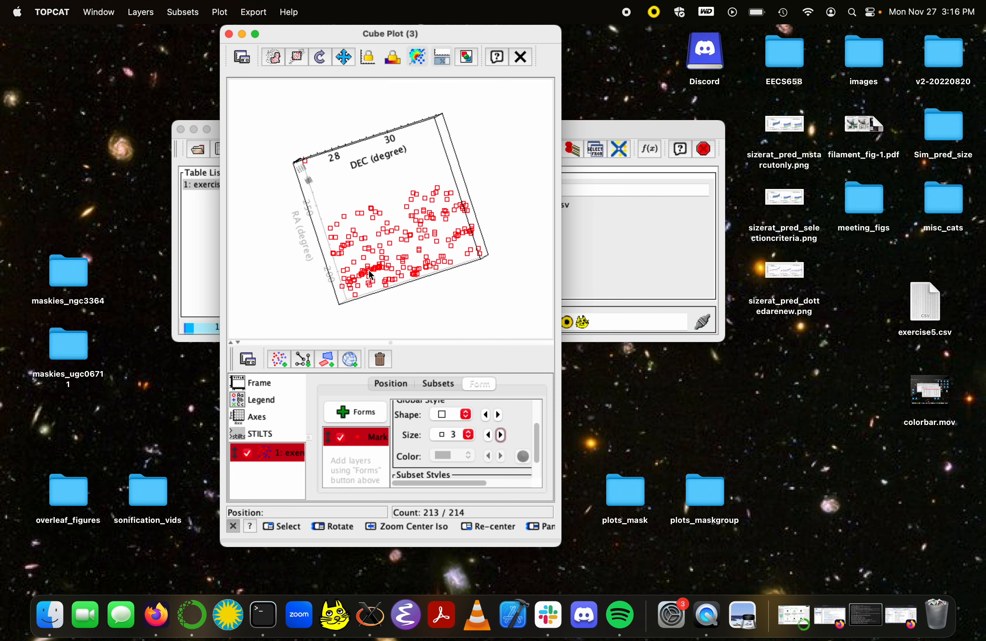
{"action": "left_click_drag", "start_coordinate": [436, 260], "coordinate": [429, 233]}
{"action": "mouse_move", "coordinate": [449, 183]}
{"action": "left_mouse_down"}
{"action": "mouse_move", "coordinate": [450, 209]}
{"action": "mouse_move", "coordinate": [391, 247]}
{"action": "mouse_move", "coordinate": [281, 274]}
{"action": "mouse_move", "coordinate": [416, 274]}
{"action": "mouse_move", "coordinate": [304, 314]}
{"action": "mouse_move", "coordinate": [408, 199]}
{"action": "mouse_move", "coordinate": [318, 290]}
{"action": "mouse_move", "coordinate": [294, 258]}
{"action": "mouse_move", "coordinate": [296, 223]}
{"action": "mouse_move", "coordinate": [476, 230]}
{"action": "mouse_move", "coordinate": [474, 268]}
{"action": "mouse_move", "coordinate": [390, 136]}
{"action": "mouse_move", "coordinate": [413, 175]}
{"action": "mouse_move", "coordinate": [460, 134]}
{"action": "mouse_move", "coordinate": [446, 111]}
{"action": "mouse_move", "coordinate": [293, 154]}
{"action": "mouse_move", "coordinate": [461, 156]}
{"action": "mouse_move", "coordinate": [466, 185]}
{"action": "left_mouse_up"}
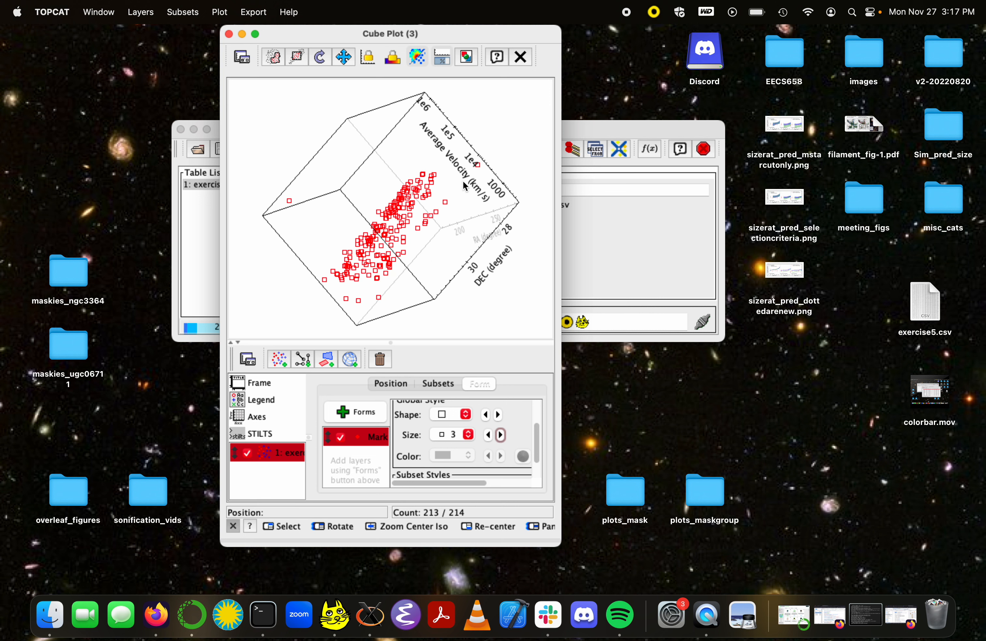
{"action": "left_click_drag", "start_coordinate": [455, 244], "coordinate": [399, 229]}
{"action": "left_click", "coordinate": [468, 57]}
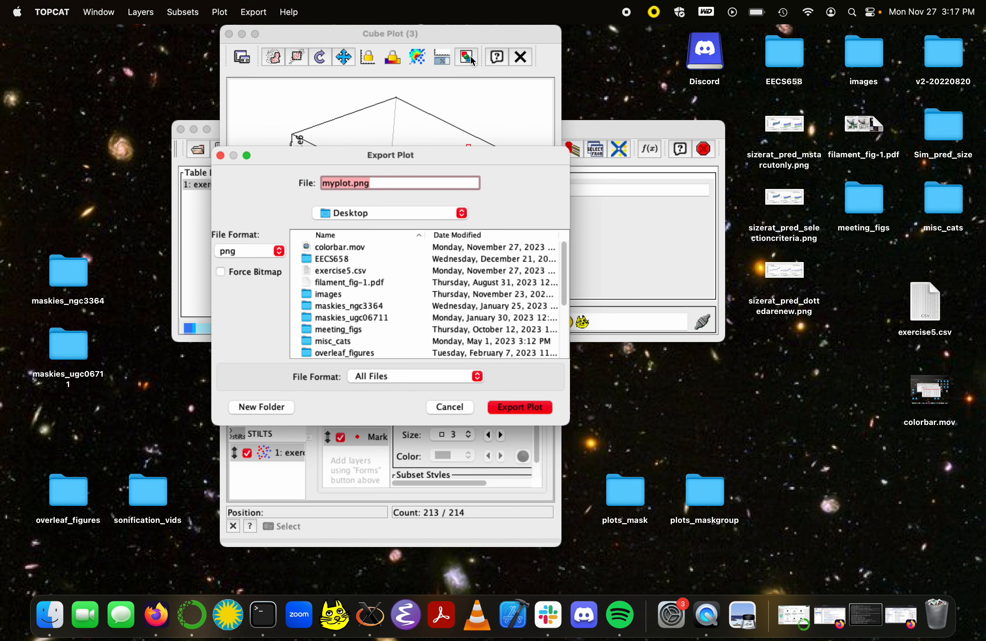
{"action": "left_click", "coordinate": [527, 408]}
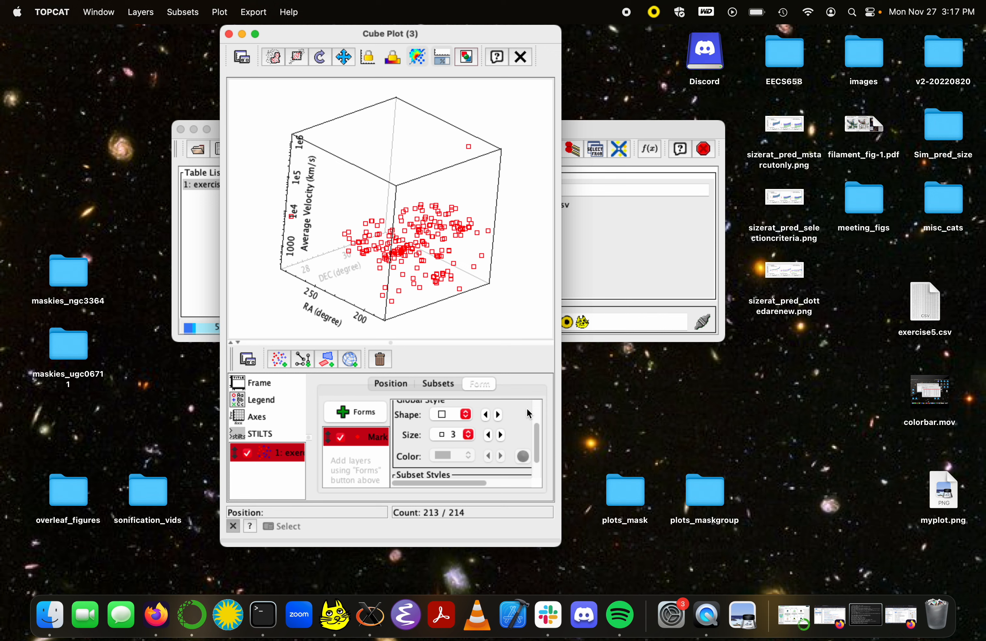
Step: Open the exported myplot.png from the desktop in Preview to check the image, and close it
{"action": "left_click", "coordinate": [951, 496]}
{"action": "double_click", "coordinate": [951, 496]}
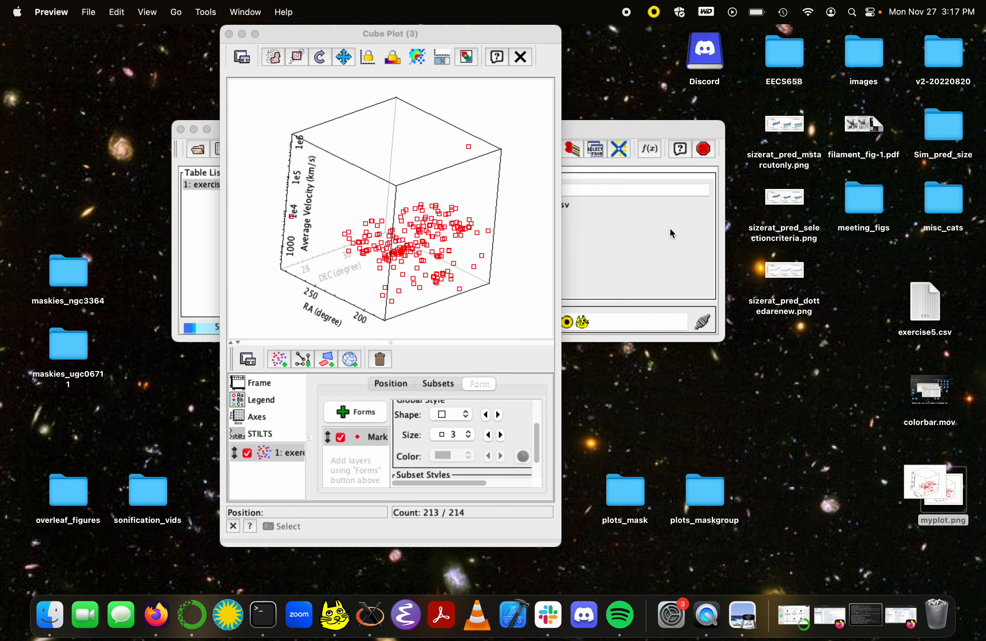
{"action": "left_click_drag", "start_coordinate": [167, 40], "coordinate": [594, 84]}
{"action": "left_click", "coordinate": [443, 85]}
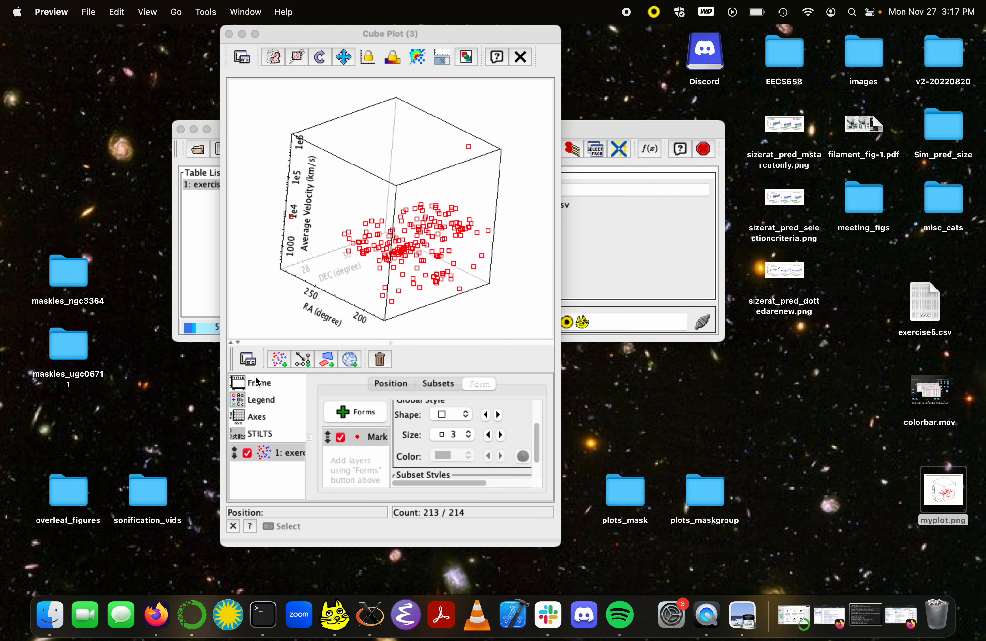
Step: Try out the plot title "tlt" in the frame settings and clear it again
{"action": "left_click", "coordinate": [279, 383]}
{"action": "left_click", "coordinate": [273, 403]}
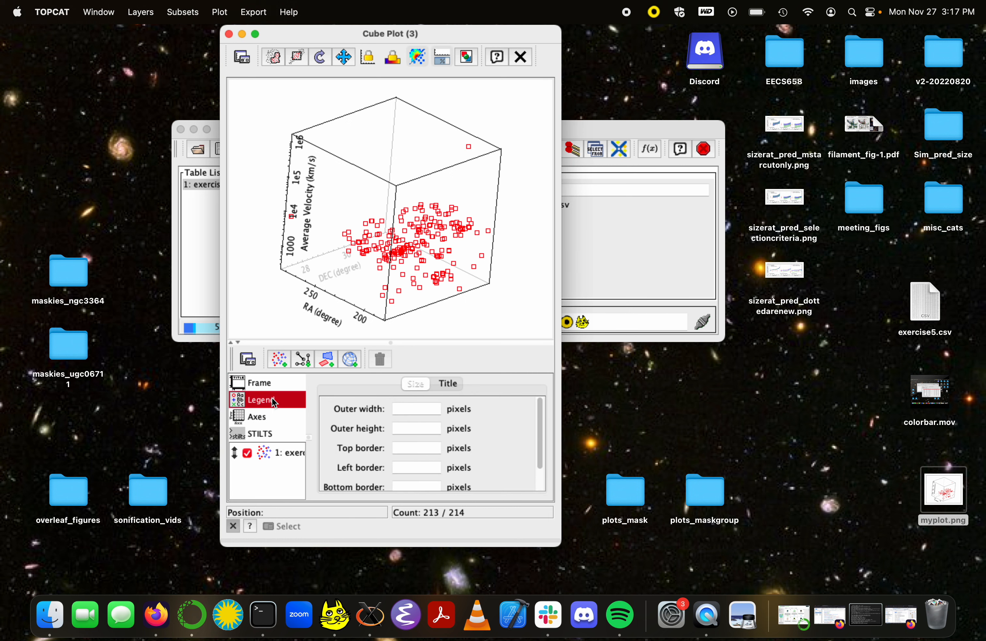
{"action": "left_click", "coordinate": [272, 384]}
{"action": "left_click", "coordinate": [446, 383]}
{"action": "left_click", "coordinate": [404, 409]}
{"action": "type", "text": "tlt"}
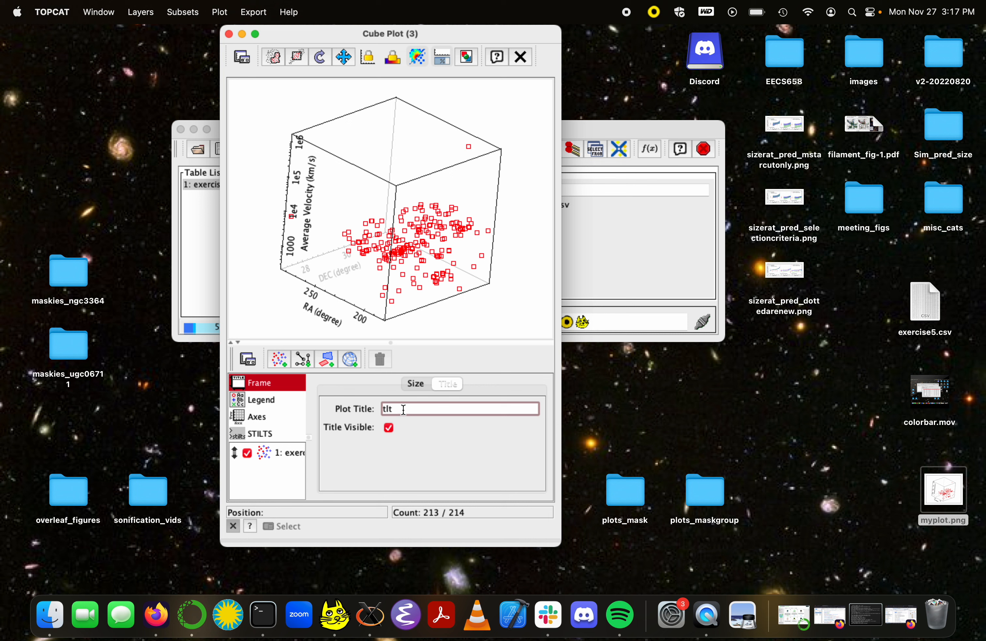
{"action": "double_click", "coordinate": [425, 405]}
{"action": "key", "text": "BackSpace"}
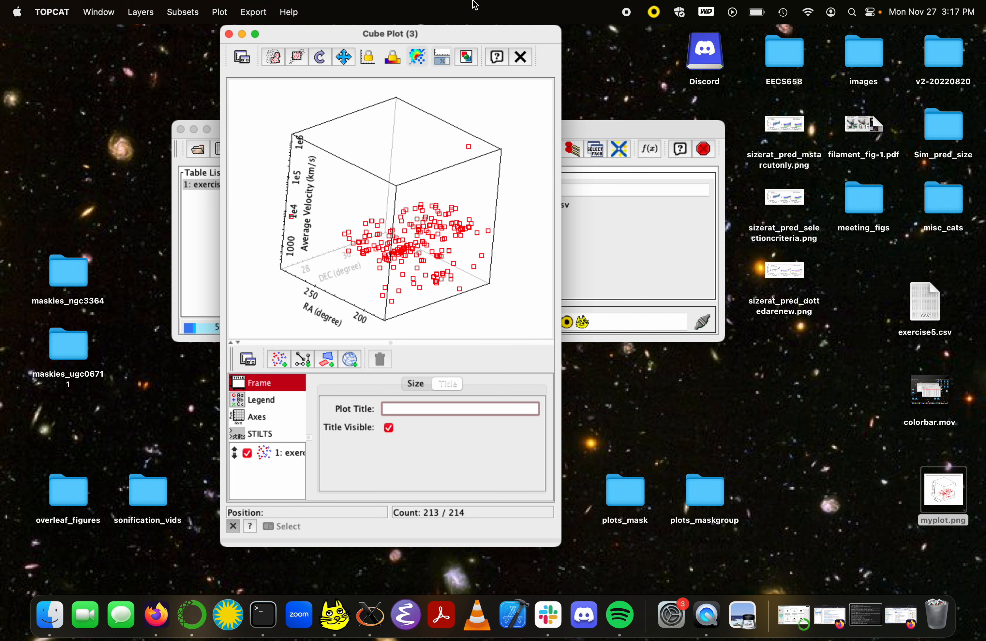